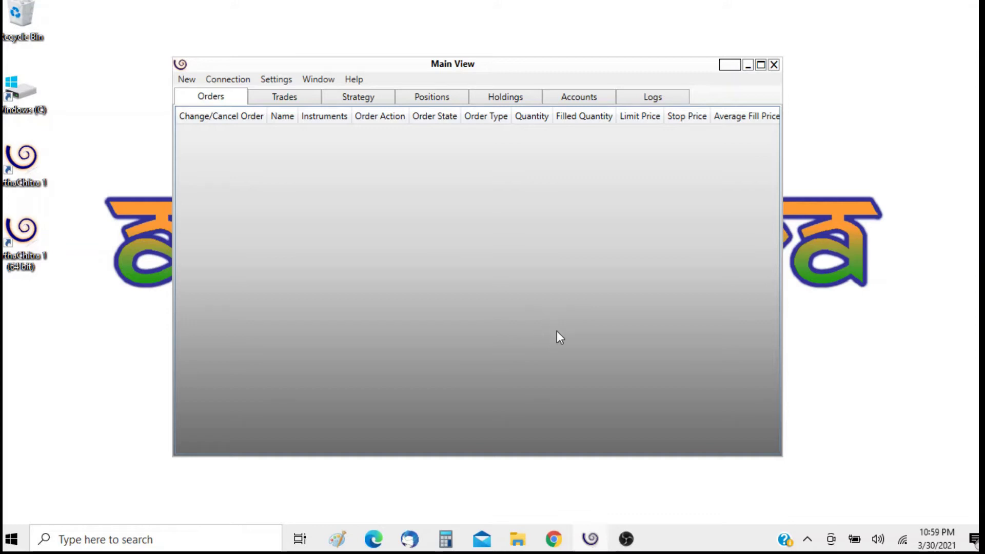
Open Add Edit Connection from the Connection menu and start a new connection
{"action": "left_click", "coordinate": [224, 78]}
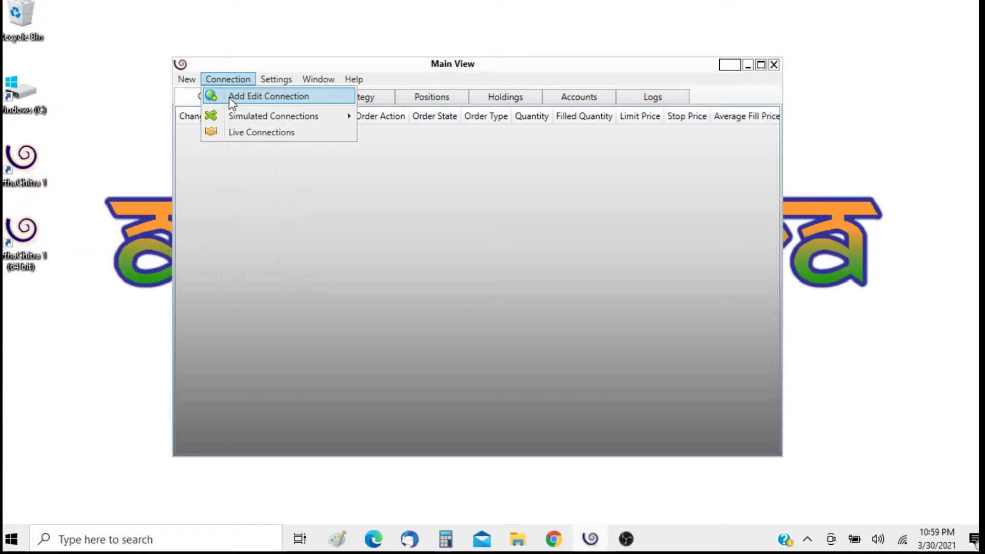
{"action": "left_click", "coordinate": [229, 97]}
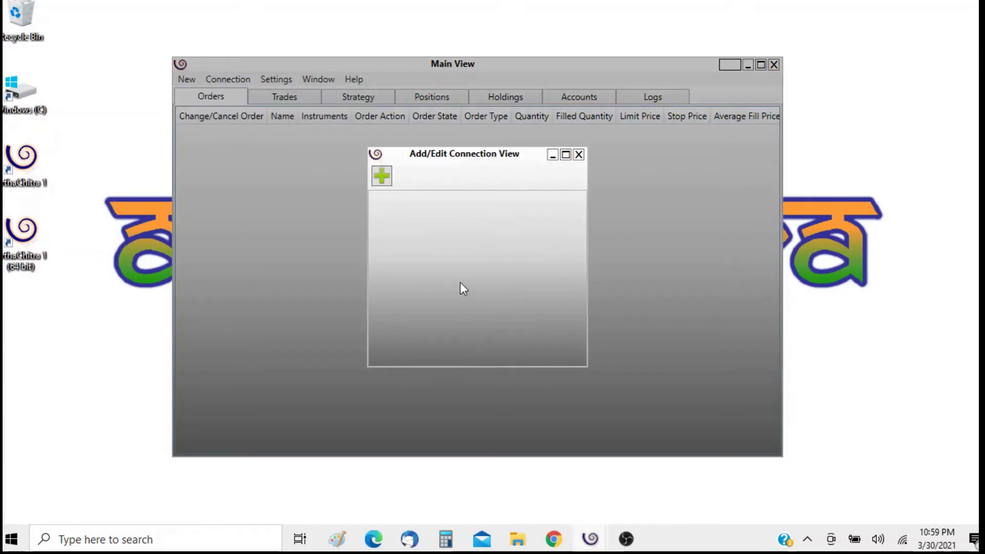
{"action": "left_click", "coordinate": [384, 178]}
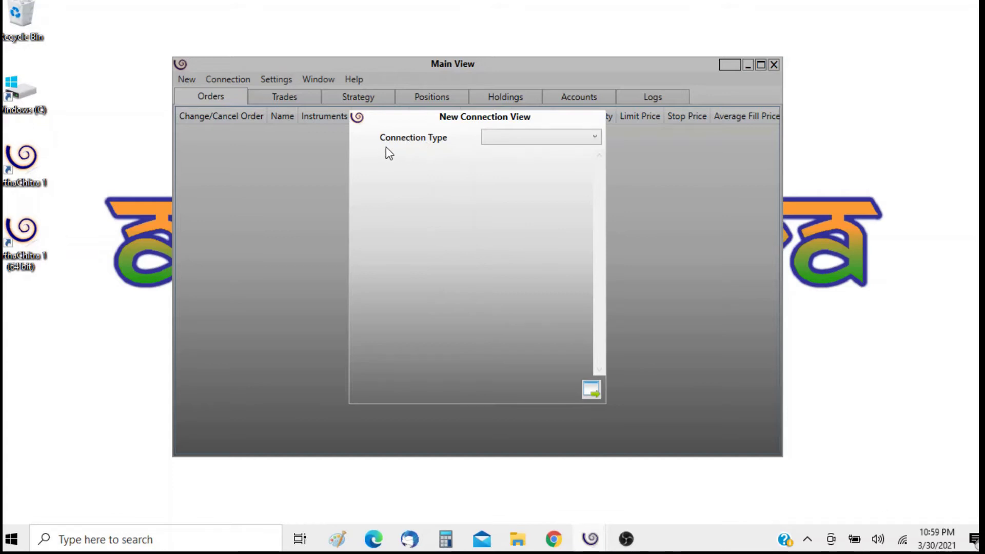
Set the connection type to Fyers, with name Fyers and master symbol value 7
{"action": "left_click", "coordinate": [513, 141]}
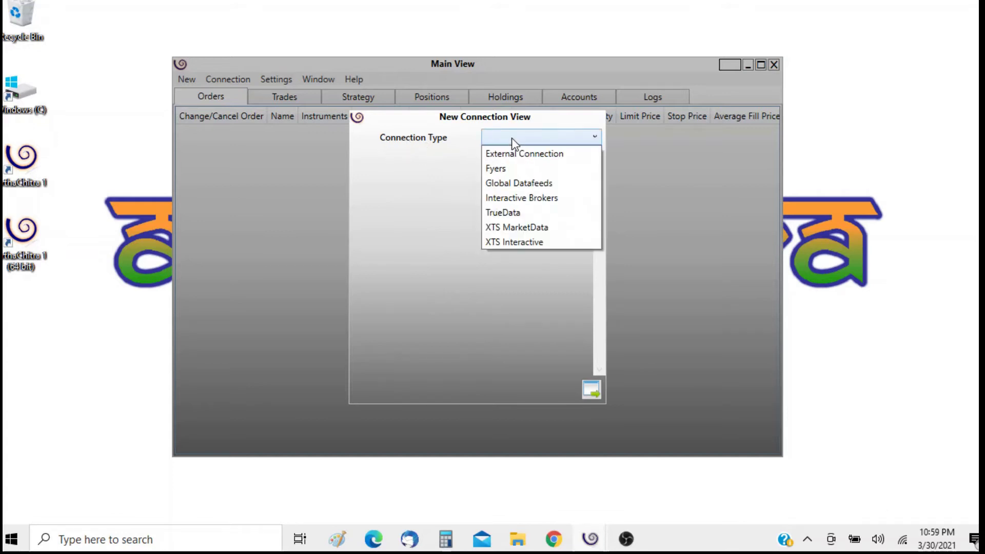
{"action": "left_click", "coordinate": [511, 168]}
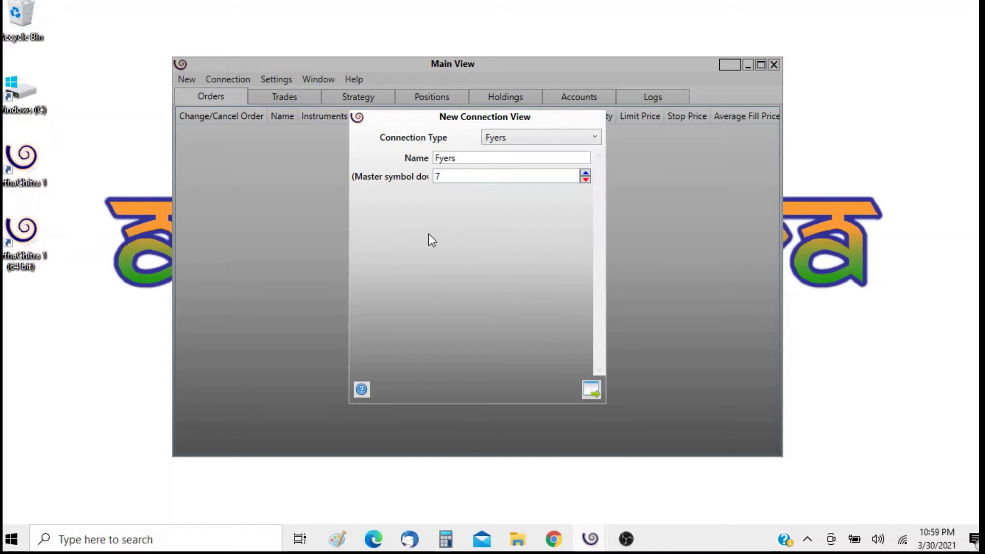
{"action": "left_click", "coordinate": [463, 161]}
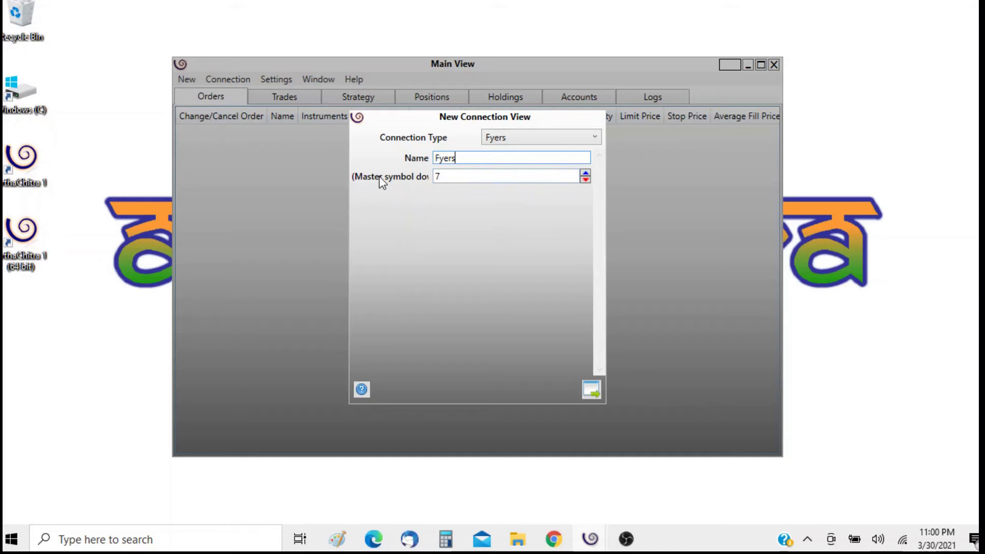
{"action": "left_click", "coordinate": [496, 175]}
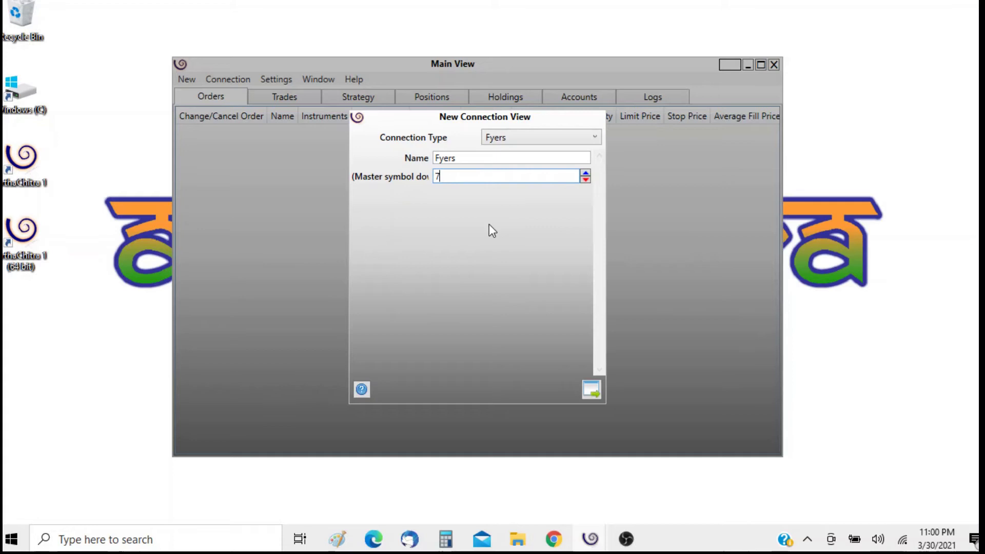
{"action": "double_click", "coordinate": [452, 177]}
Save the Fyers connection, then reopen it in Edit to confirm and close unchanged
{"action": "left_click", "coordinate": [590, 389]}
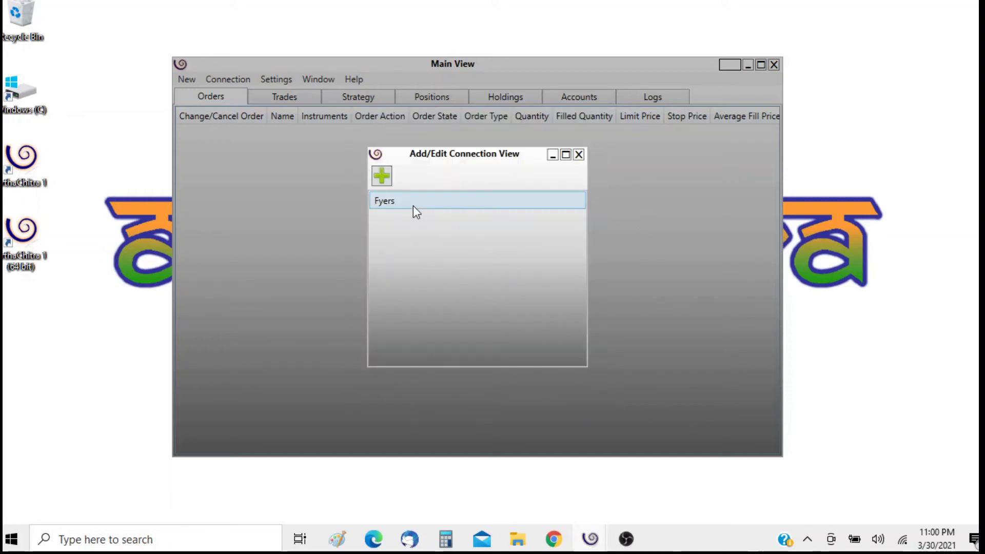
{"action": "left_click", "coordinate": [408, 205]}
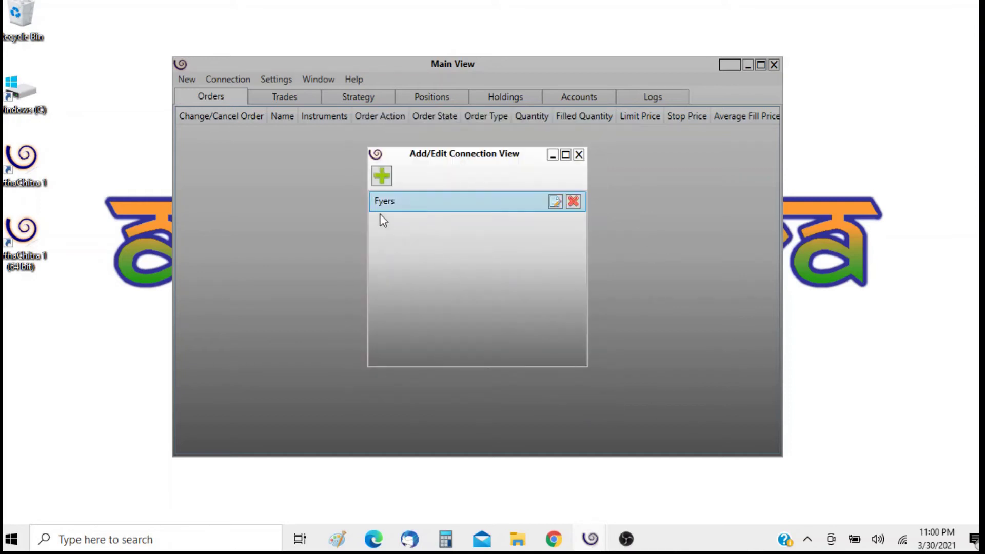
{"action": "left_click", "coordinate": [556, 202]}
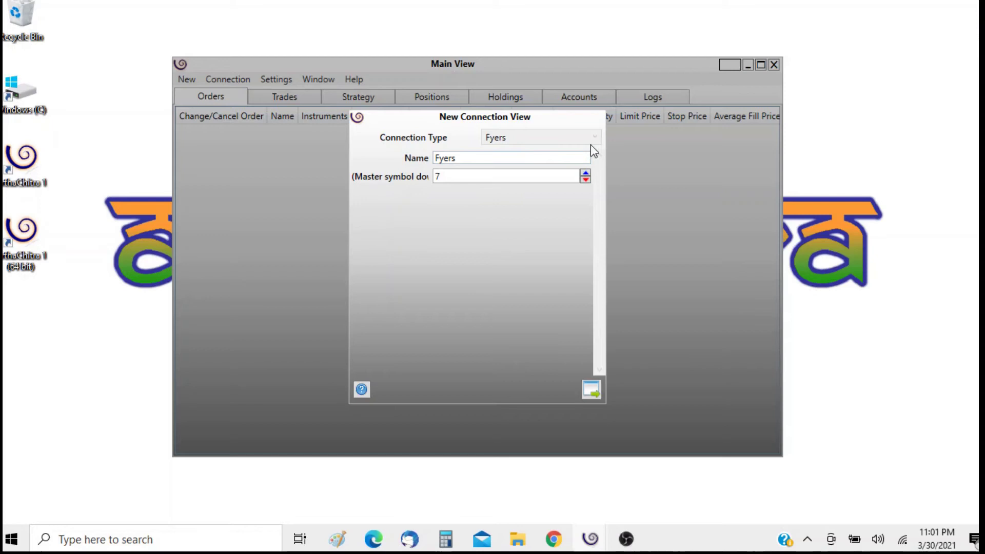
{"action": "left_click", "coordinate": [590, 391]}
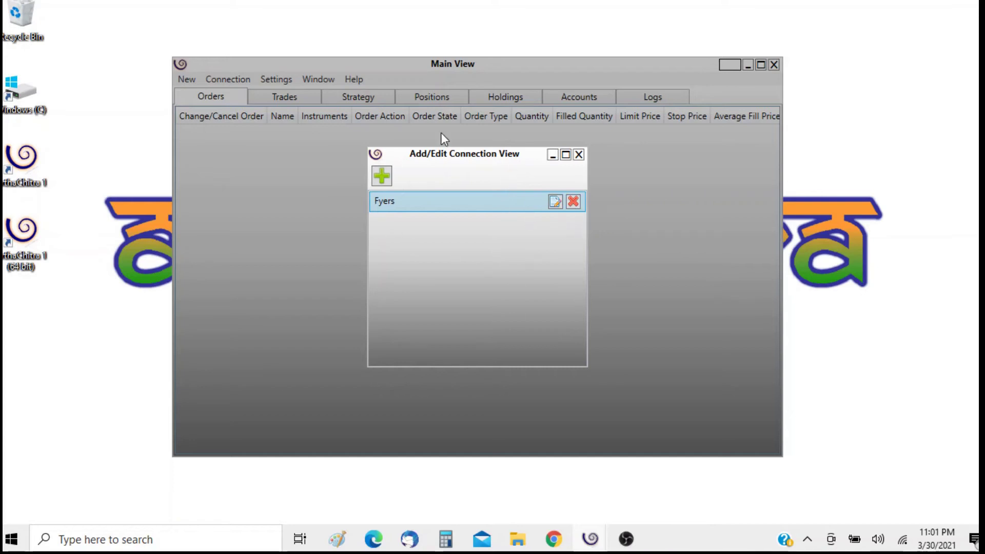
Close the connections window and launch Fyers from Connection > Live Connections
{"action": "left_click", "coordinate": [578, 155]}
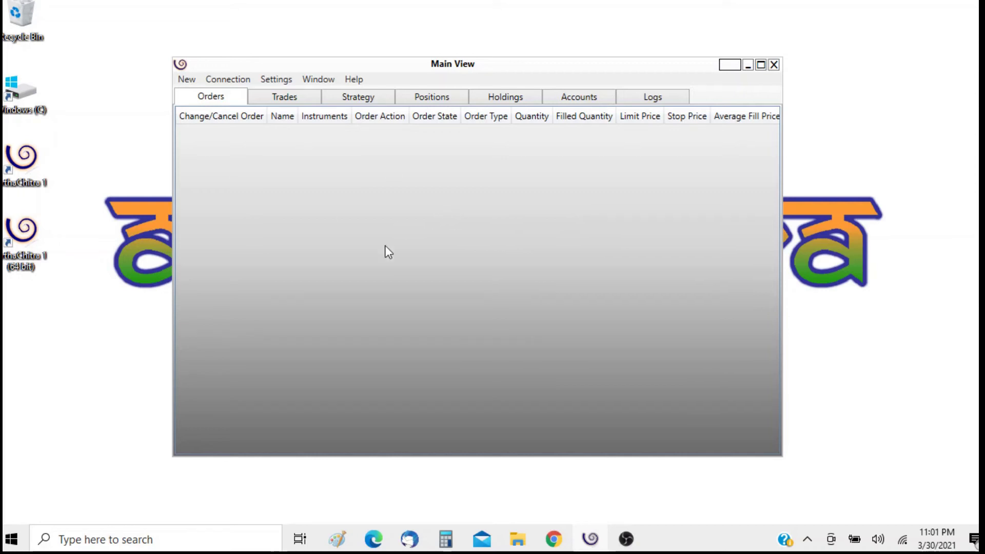
{"action": "left_click", "coordinate": [223, 79]}
{"action": "mouse_move", "coordinate": [230, 134]}
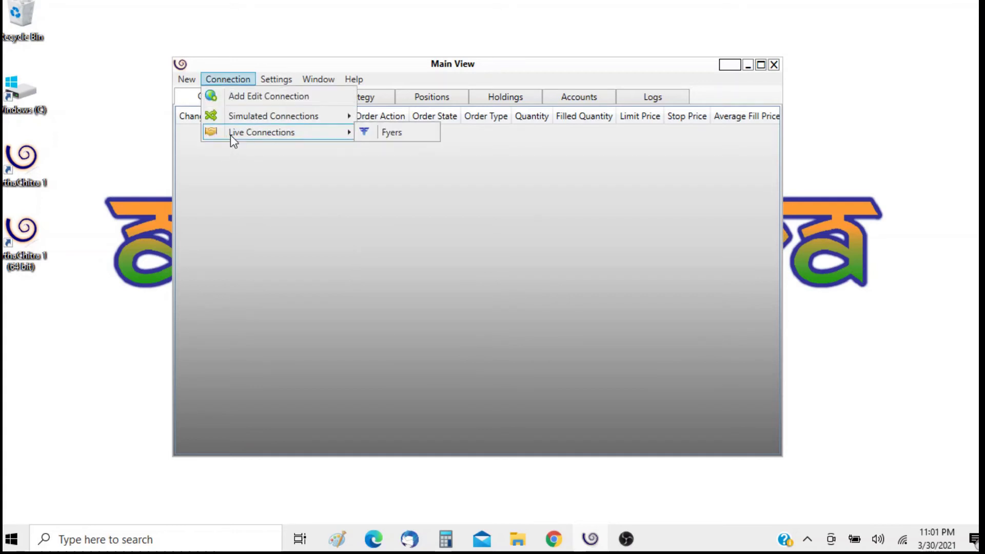
{"action": "left_click", "coordinate": [405, 135]}
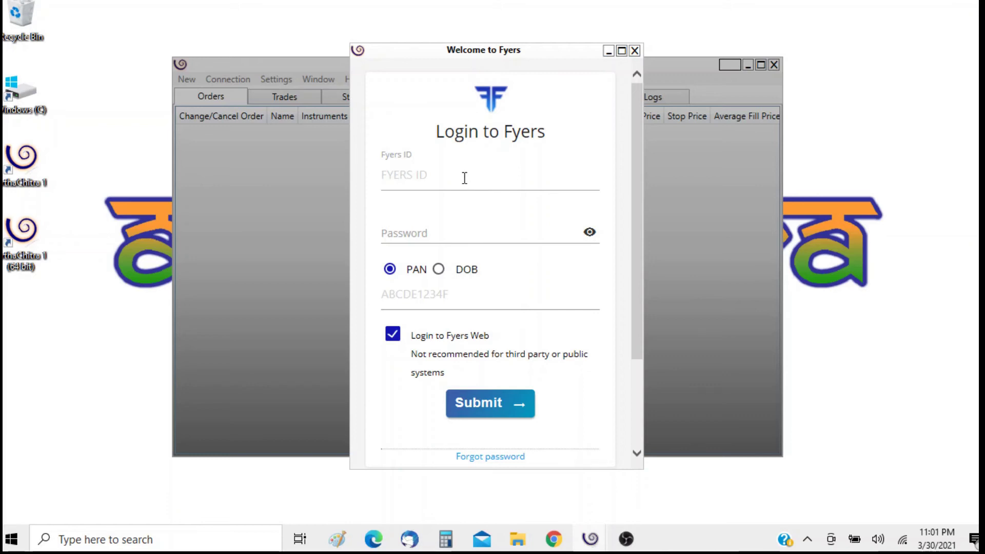
Log in with the Fyers account ID, password and date of birth, with Login to Fyers Web unticked
{"action": "left_click", "coordinate": [464, 178]}
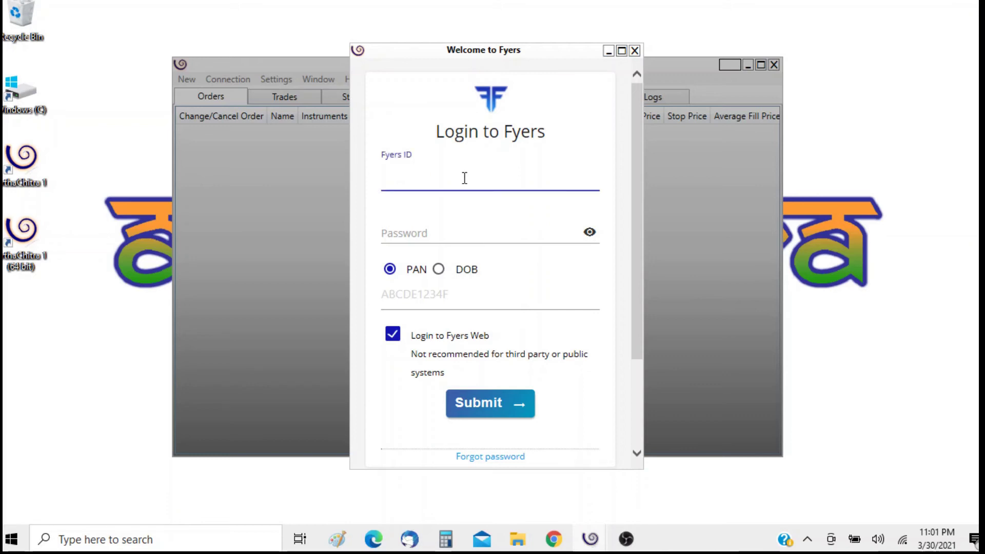
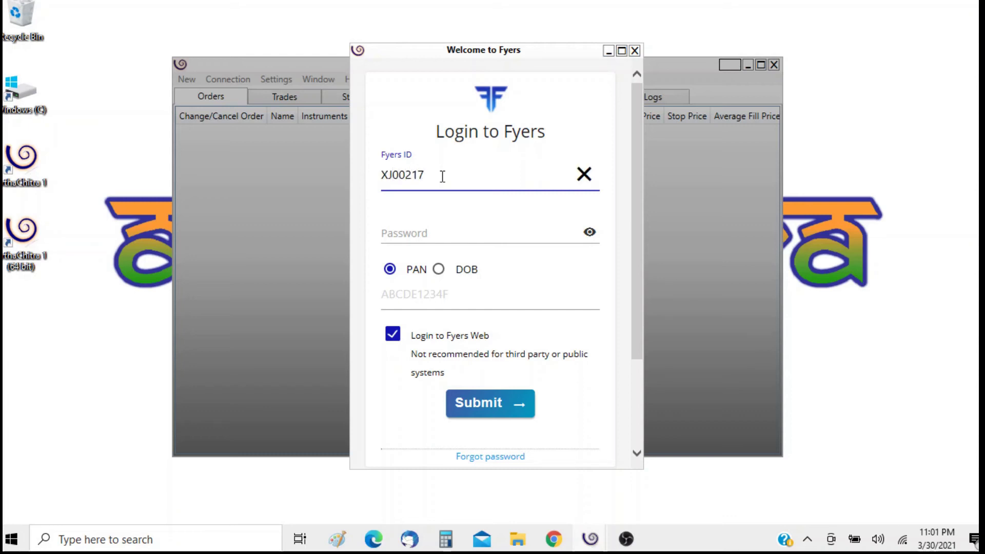
{"action": "key", "text": "Tab"}
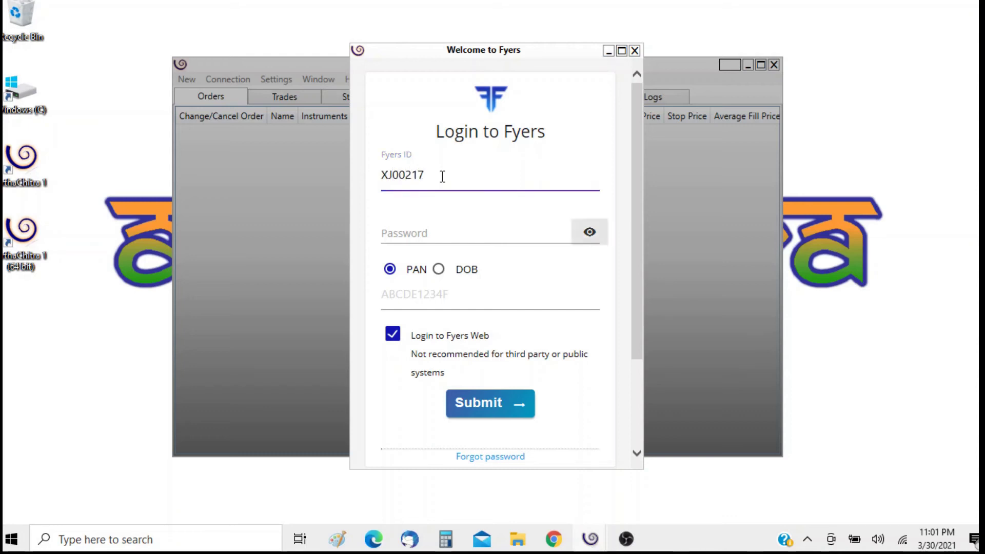
{"action": "type", "text": "•••••••"}
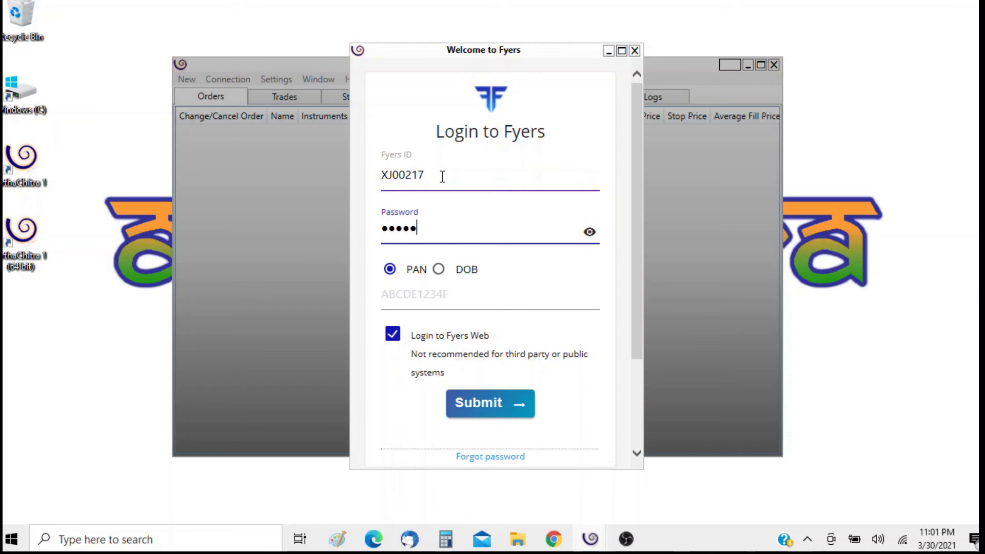
{"action": "type", "text": "••"}
{"action": "key", "text": "Tab"}
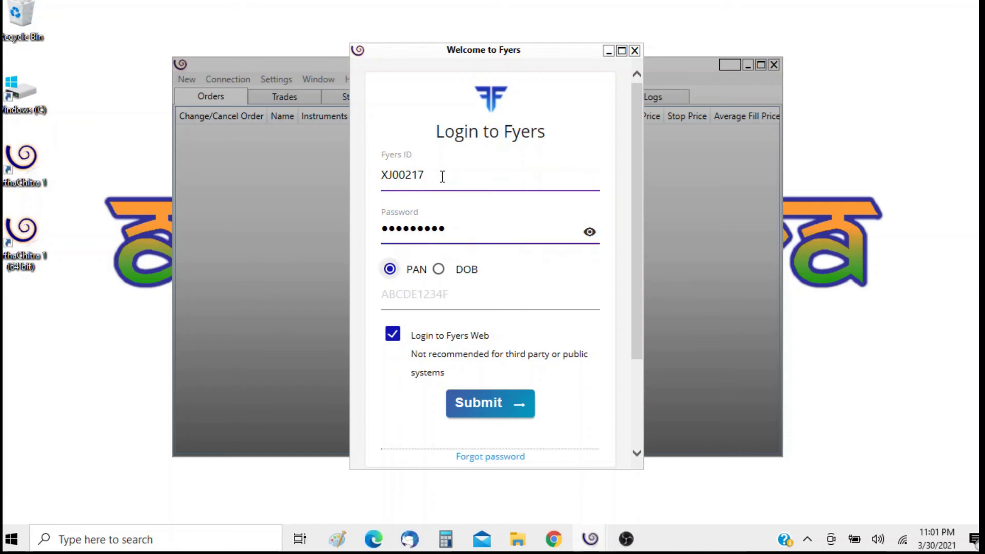
{"action": "key", "text": "Right"}
{"action": "key", "text": "Tab"}
{"action": "type", "text": "•••••••"}
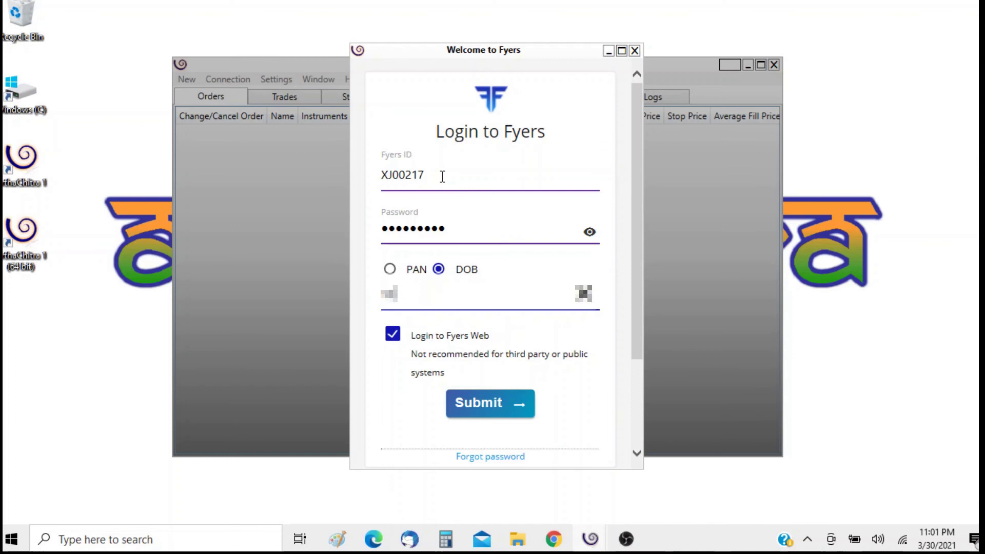
{"action": "type", "text": "••••"}
{"action": "key", "text": "Tab"}
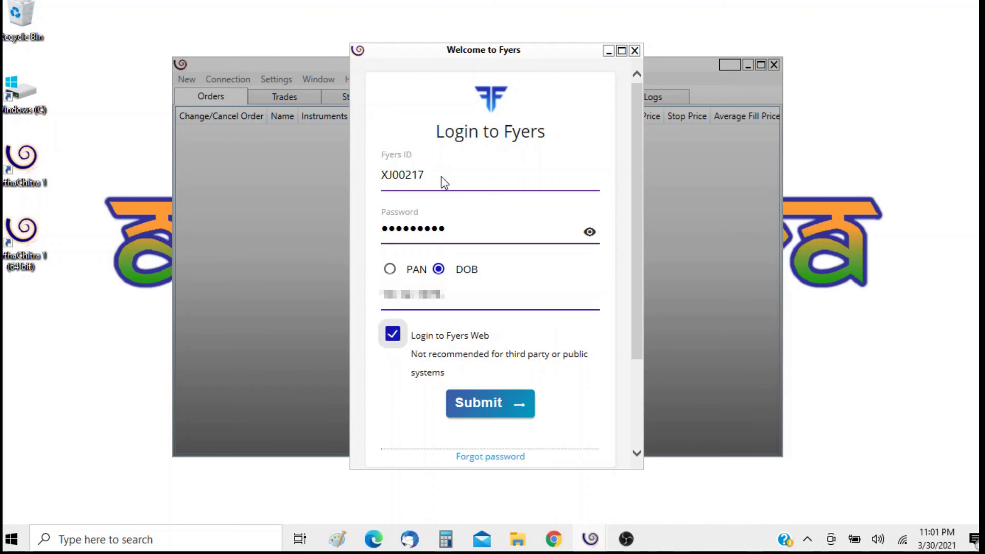
{"action": "key", "text": "space"}
{"action": "key", "text": "Return"}
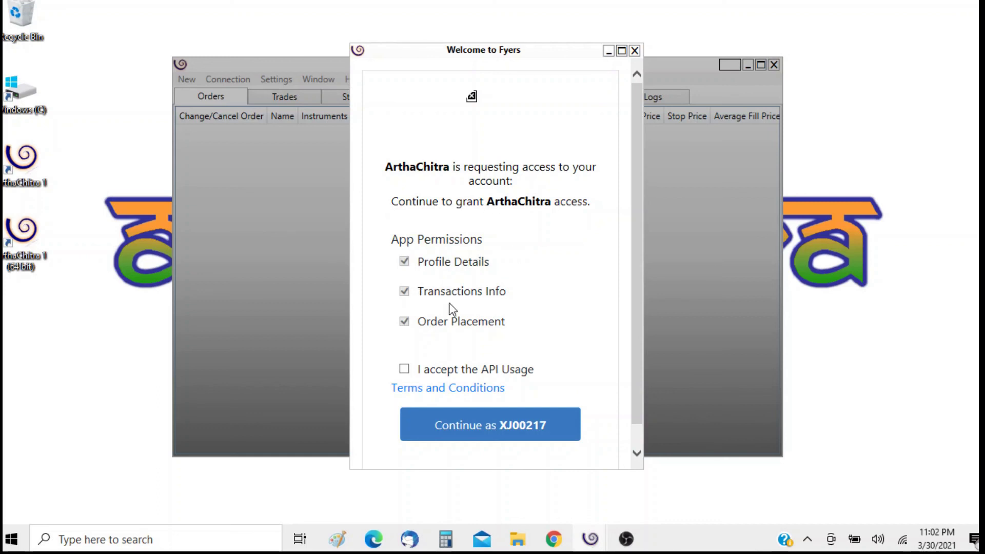
Accept the API usage terms and continue to grant ArthaChitra access to Fyers
{"action": "left_click", "coordinate": [405, 369]}
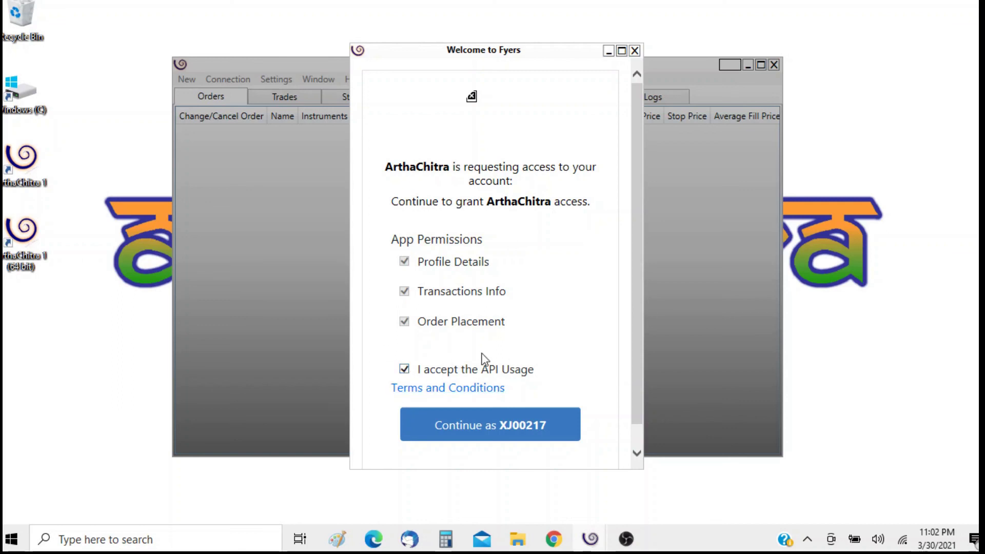
{"action": "left_click", "coordinate": [475, 430]}
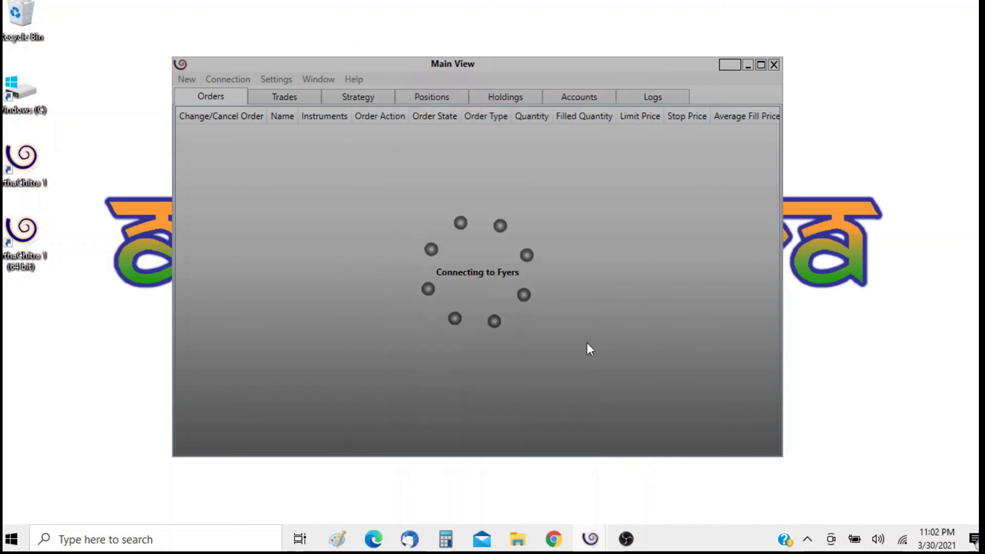